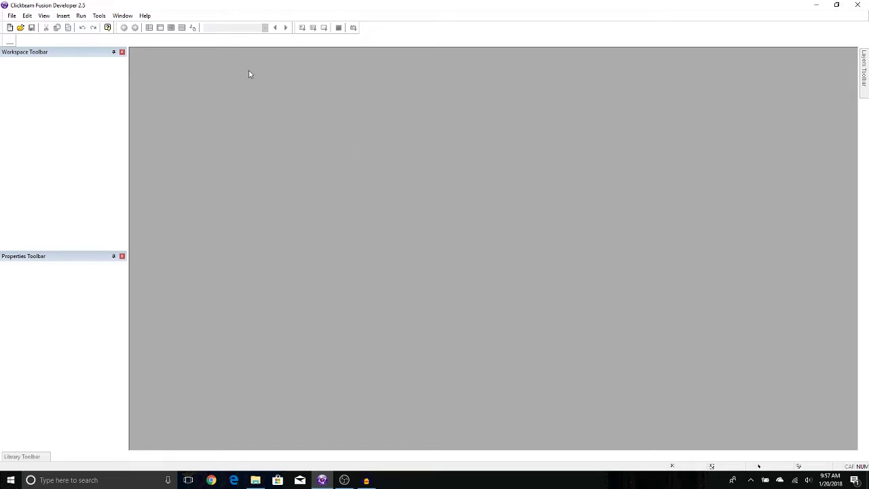
Step: Create a new application and rename its first frame from 'Frame 1' to 'Game Area'
left_click(14, 17)
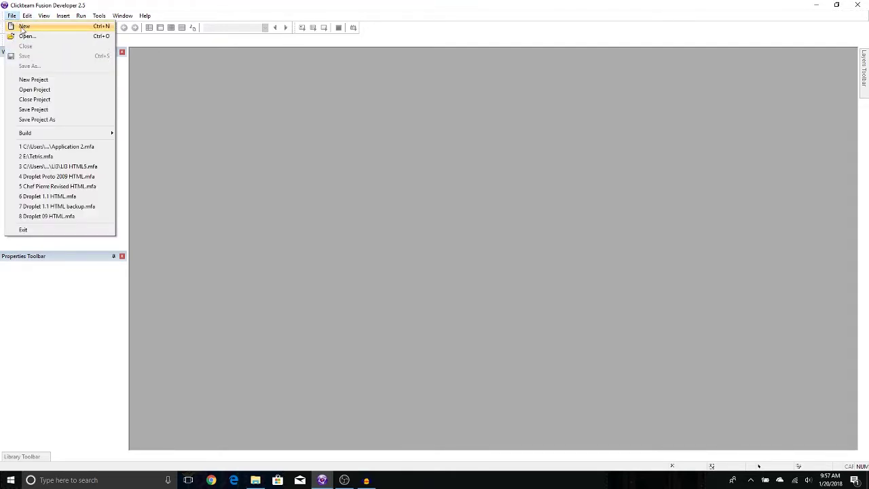
left_click(24, 28)
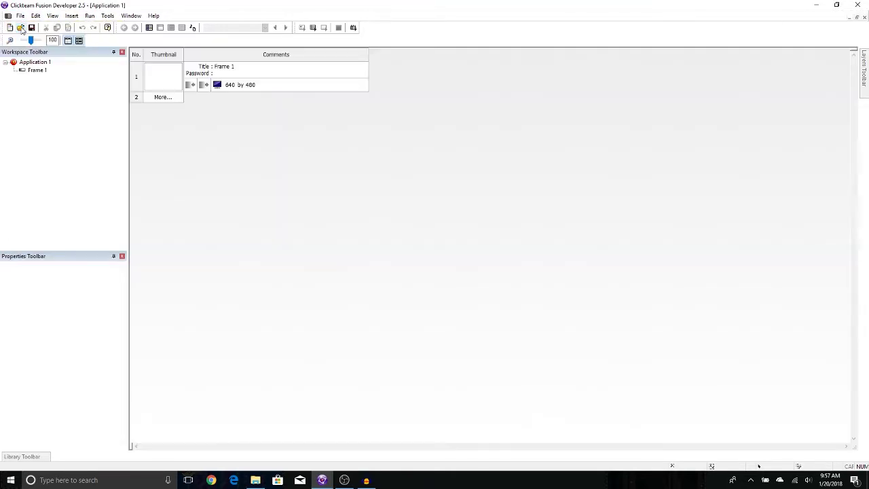
left_click(230, 68)
left_click_drag(246, 66, 213, 66)
type("Game Area")
key("Return")
Step: Open the Game Area frame from the storyboard into the Frame Editor
double_click(139, 79)
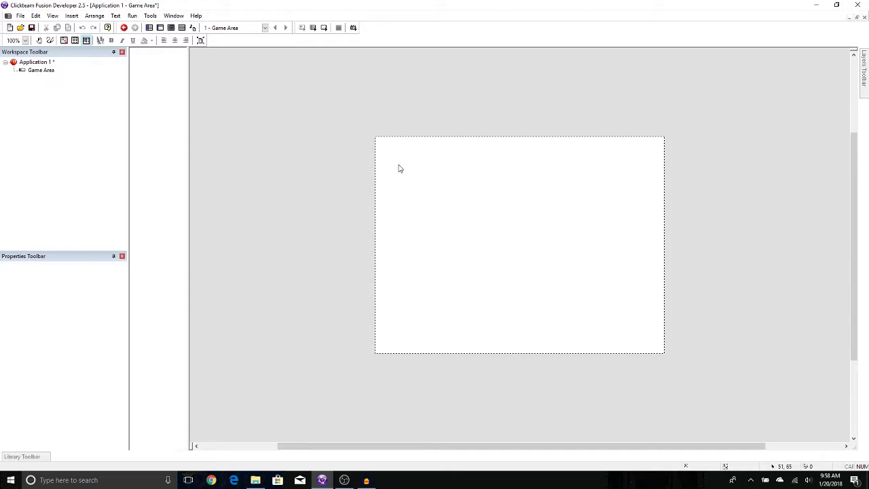
Step: Insert an Active object chosen from the All Objects list
right_click(415, 201)
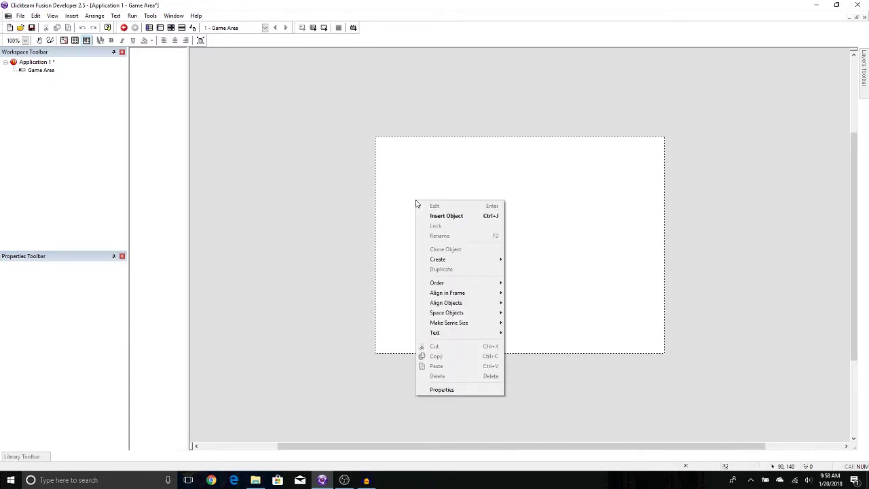
left_click(458, 217)
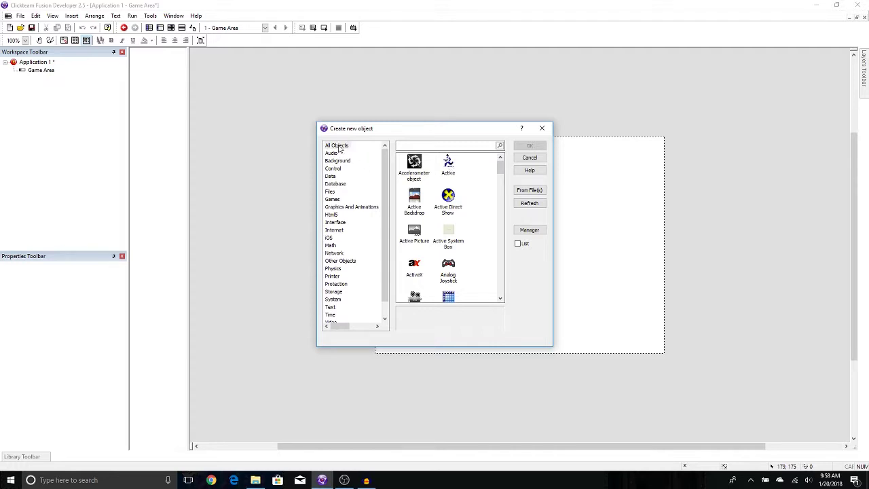
left_click(338, 146)
left_click(449, 163)
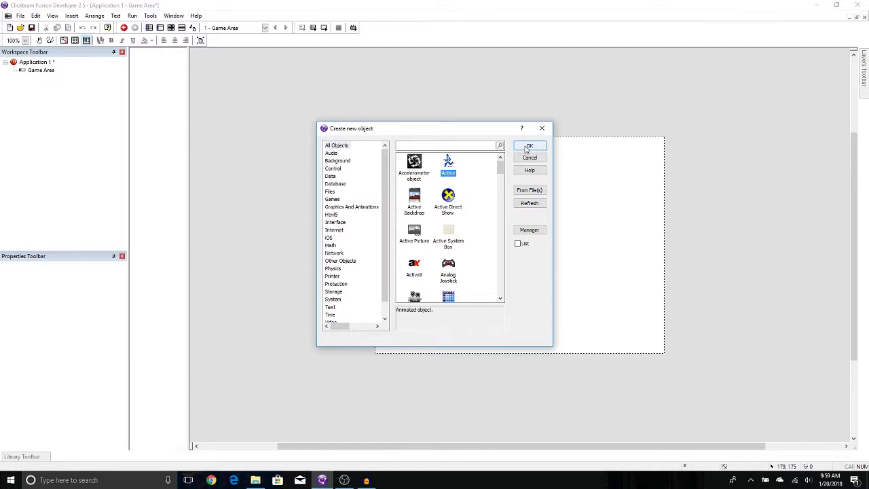
left_click(528, 146)
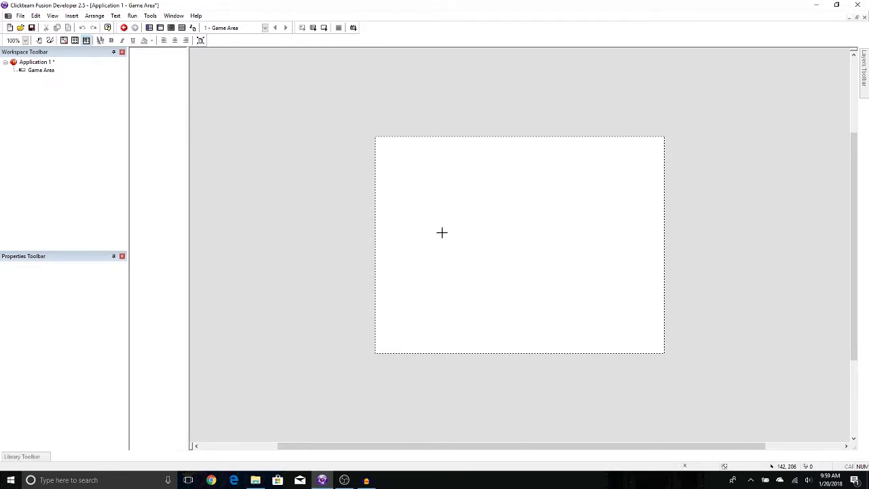
Step: Place the Active object on the frame's left, stretch it to about 32x108, and nudge it right
left_click(400, 209)
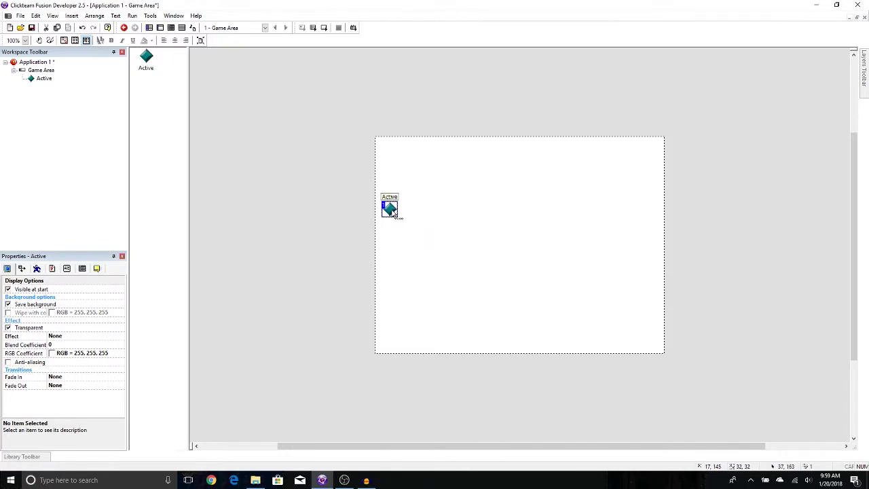
left_click(391, 211)
left_click_drag(390, 218, 388, 247)
left_click_drag(390, 249, 390, 253)
left_click_drag(389, 229, 397, 235)
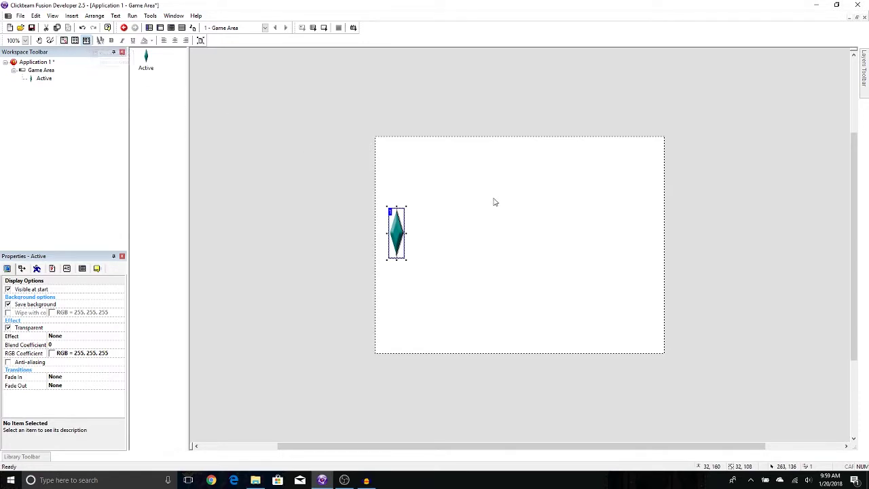
left_click(87, 42)
mouse_move(400, 234)
left_mouse_down()
mouse_move(466, 237)
mouse_move(400, 231)
left_mouse_up()
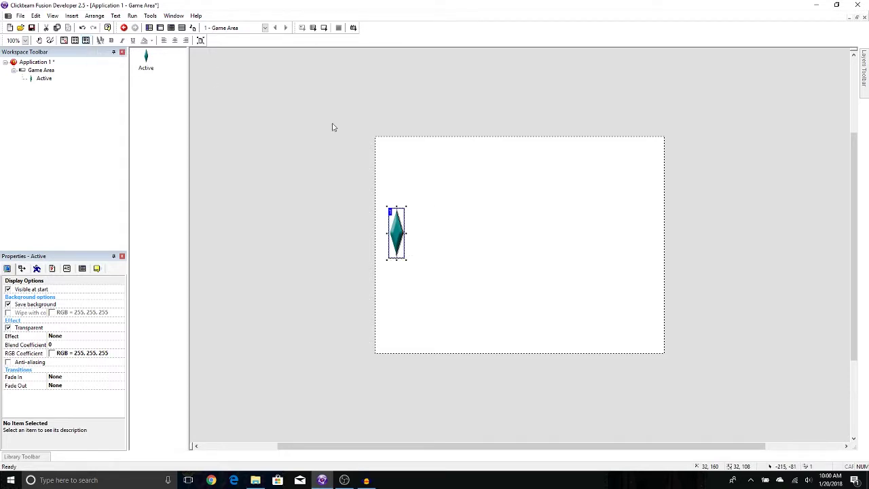
mouse_move(404, 234)
left_mouse_down()
mouse_move(463, 287)
mouse_move(450, 203)
mouse_move(427, 257)
mouse_move(402, 234)
left_mouse_up()
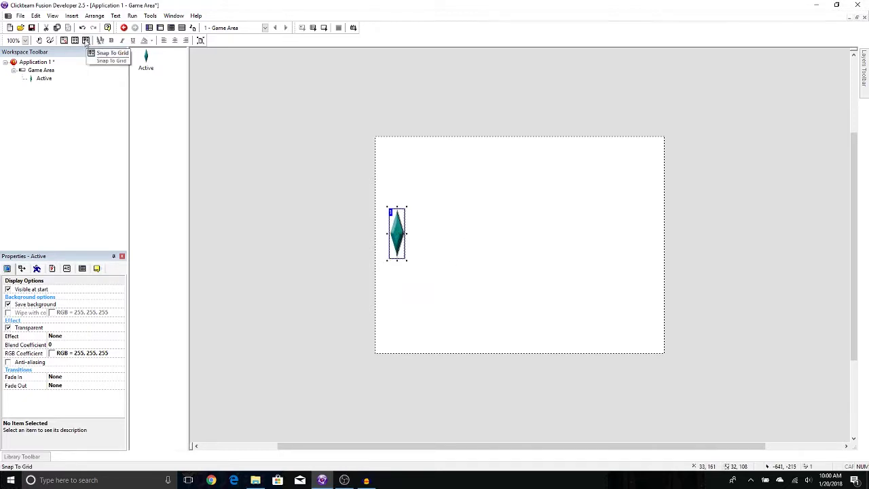
left_click(87, 41)
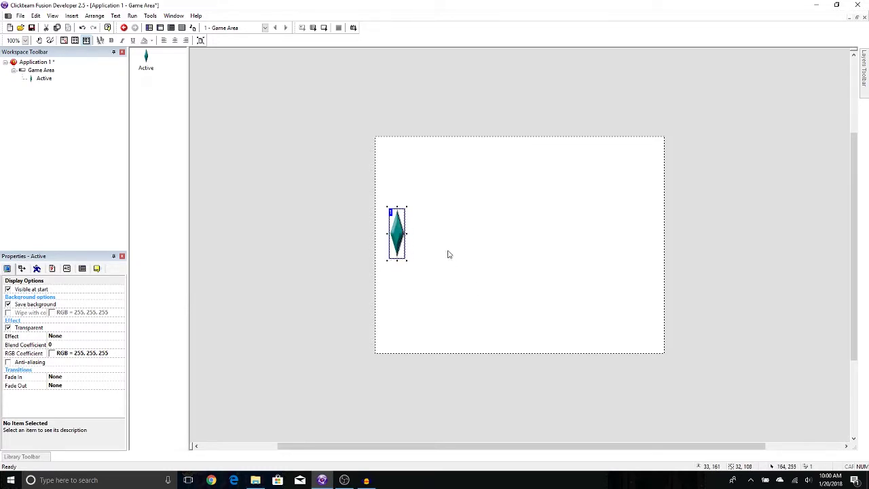
Step: Erase the diamond from the Active object's image and pick medium blue as the colour
double_click(401, 233)
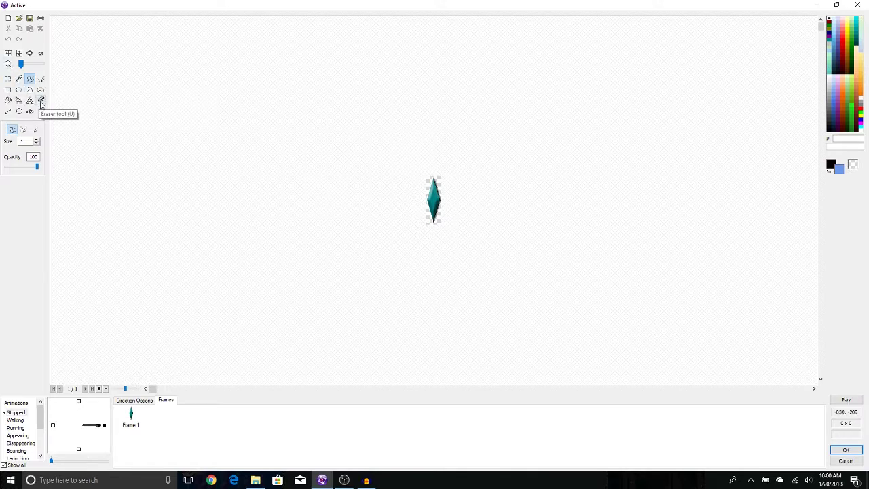
left_click(41, 102)
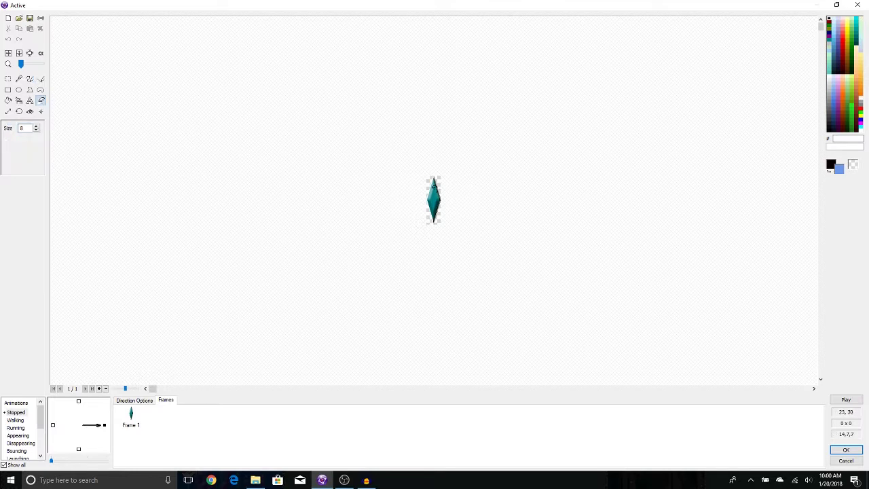
scroll(435, 189, "up", 2)
mouse_move(422, 87)
left_mouse_down()
mouse_move(419, 141)
mouse_move(429, 95)
mouse_move(416, 245)
mouse_move(412, 192)
mouse_move(426, 245)
mouse_move(436, 202)
mouse_move(450, 197)
mouse_move(424, 106)
mouse_move(465, 214)
mouse_move(438, 212)
left_mouse_up()
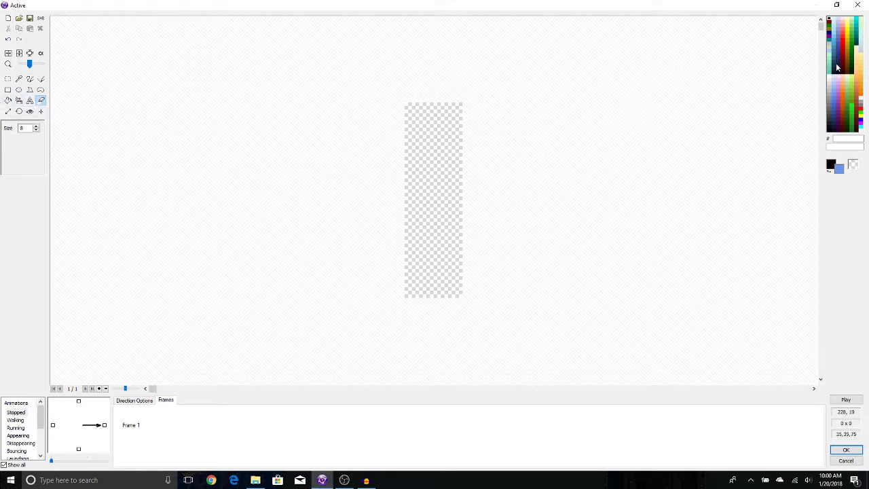
right_click(834, 102)
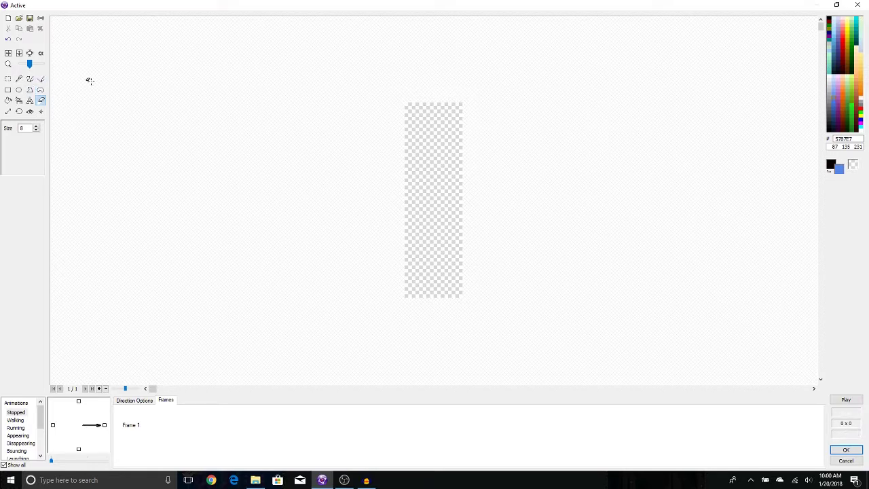
Step: Fill the sprite solid blue and draw a filled lighter-blue rectangle inside it
left_click(8, 101)
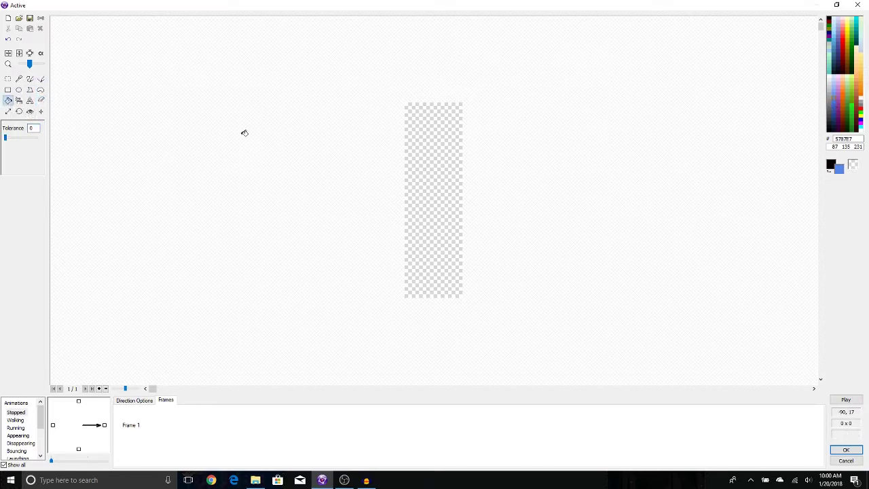
left_click(441, 131)
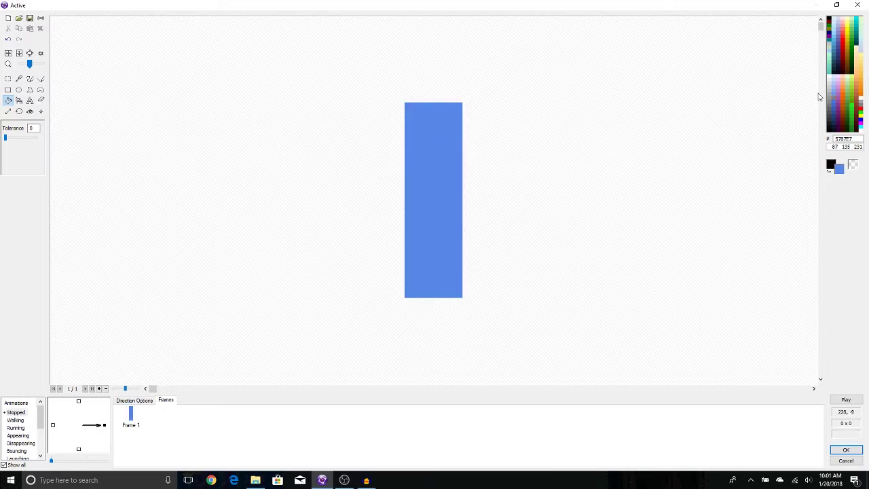
left_click(833, 95)
left_click(9, 90)
left_click(23, 129)
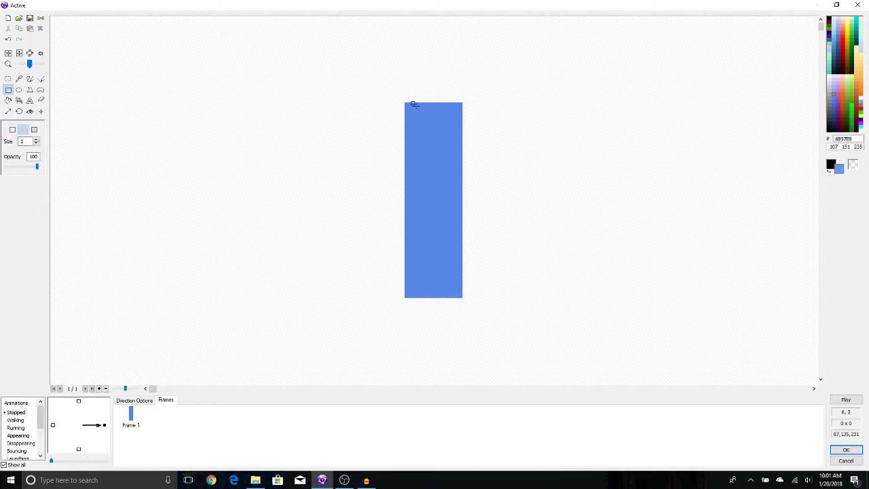
left_click_drag(409, 109, 458, 288)
Step: Add two more nested rectangles in lighter blues, ending with a thin centre strip
left_click(833, 91)
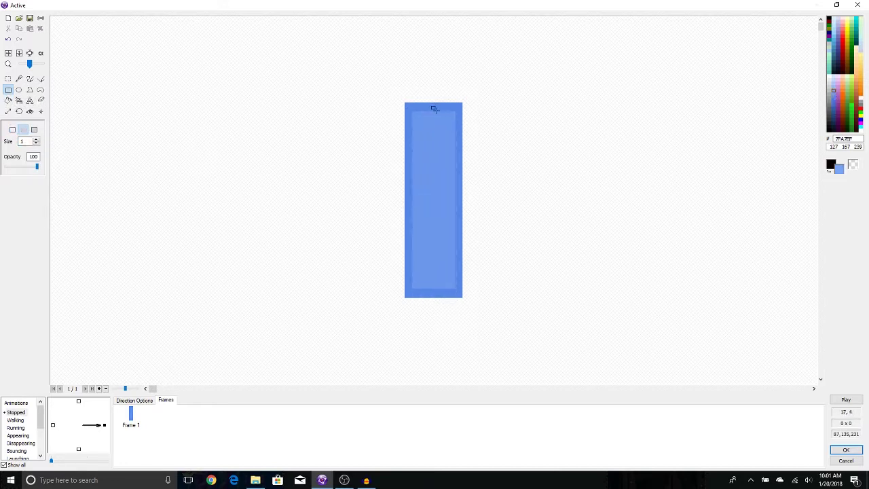
left_click_drag(418, 124, 446, 281)
left_click(833, 87)
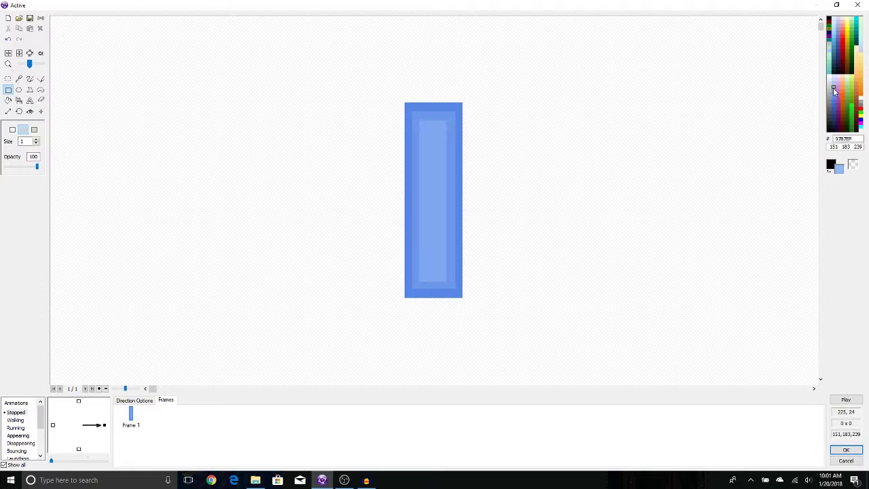
left_click_drag(428, 131, 437, 271)
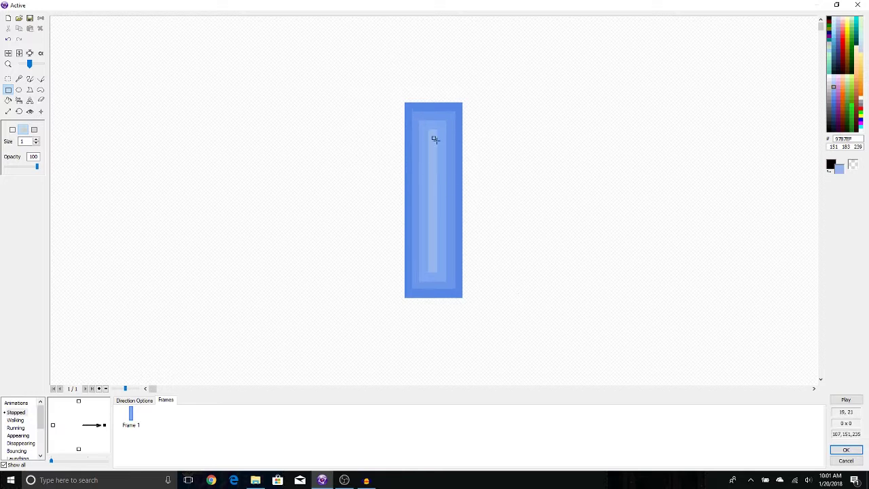
scroll(438, 146, "down", 2)
scroll(440, 163, "up", 3)
scroll(443, 166, "down", 1)
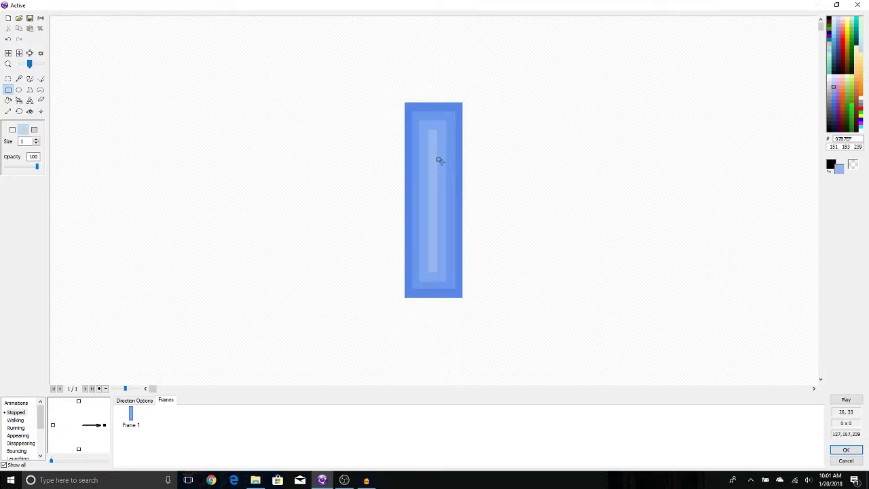
Step: Accept the blue paddle image and deselect the paddle on the Game Area frame
left_click(846, 450)
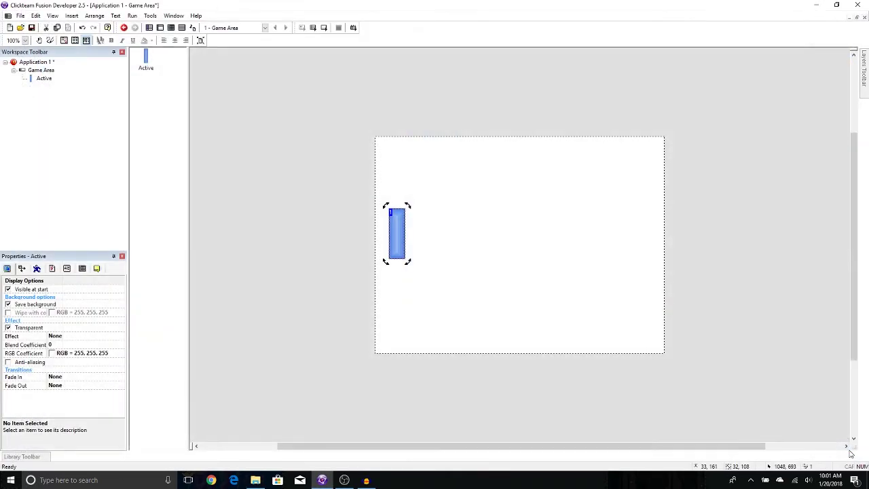
left_click(618, 265)
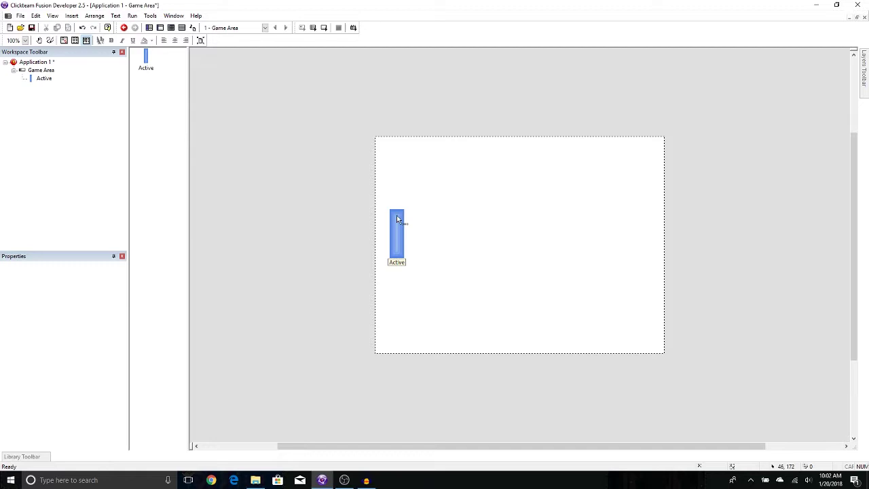
Step: Rename the blue paddle Active object to 'Paddle 1'
left_click(397, 224)
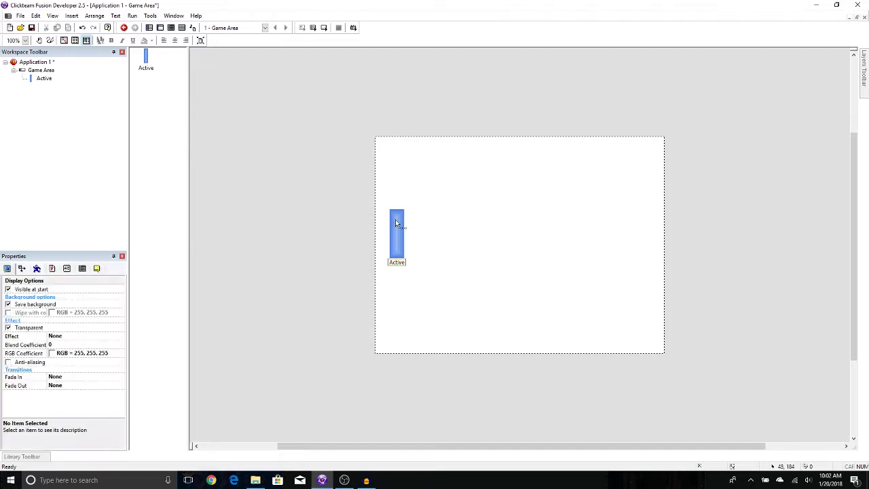
right_click(396, 221)
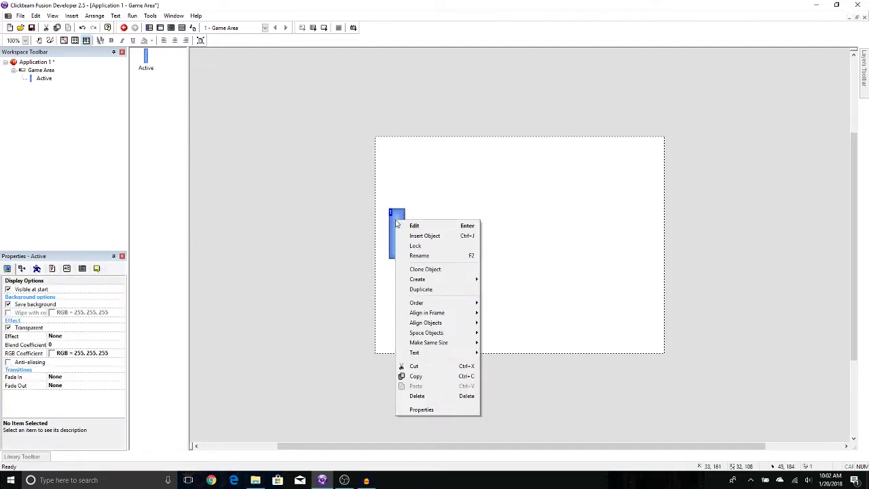
left_click(419, 255)
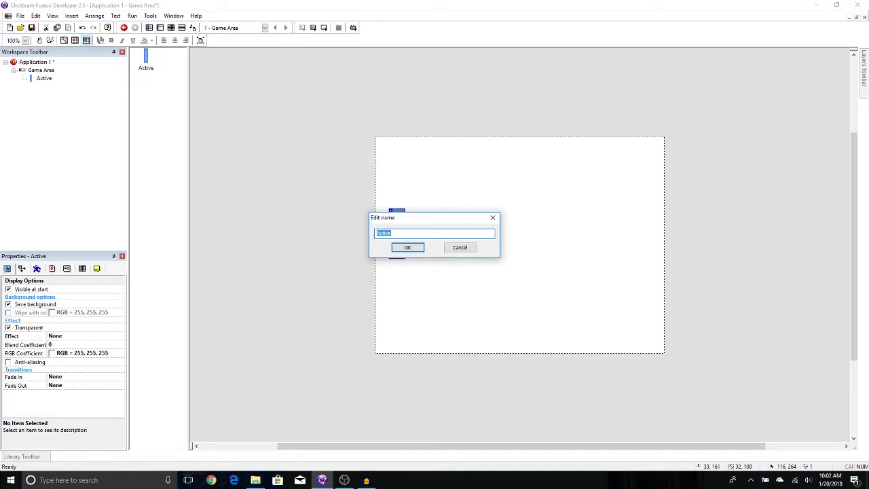
type("Paddle 1")
left_click(405, 248)
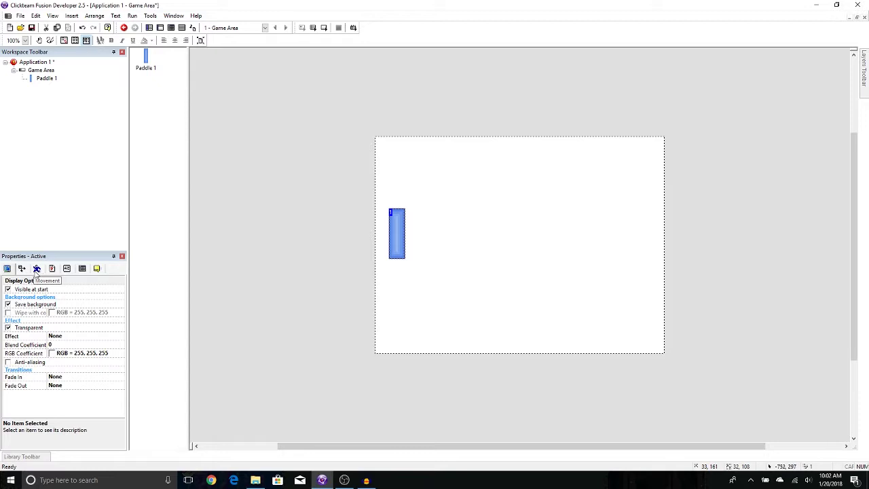
Step: Change Paddle 1's movement type from Static to Eight Directions
left_click(37, 269)
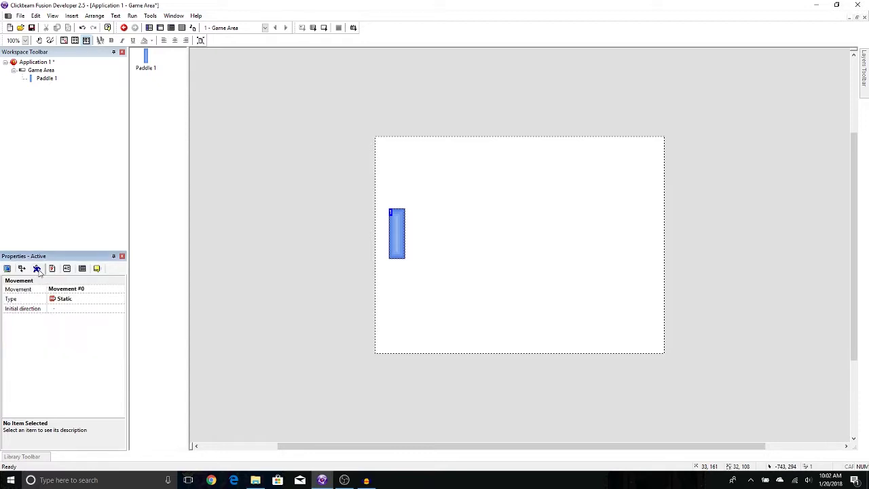
left_click(71, 302)
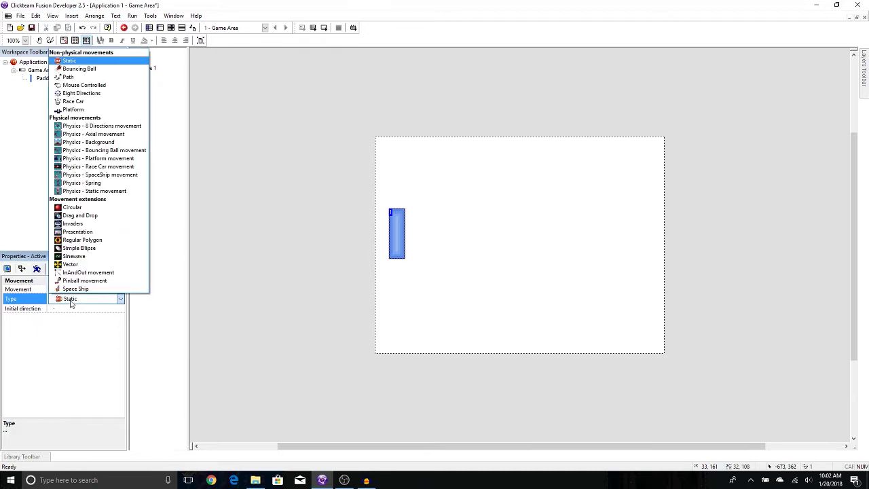
left_click(111, 95)
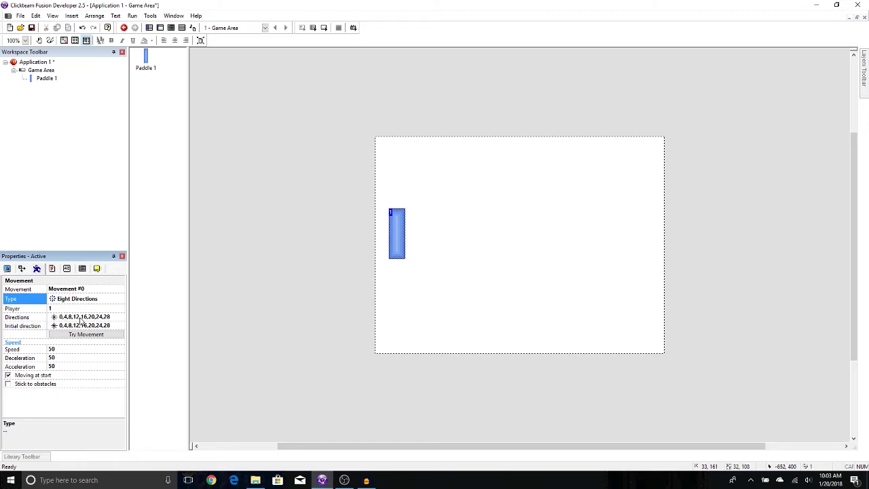
Step: Restrict Paddle 1's allowed directions to up and down only
left_click(80, 318)
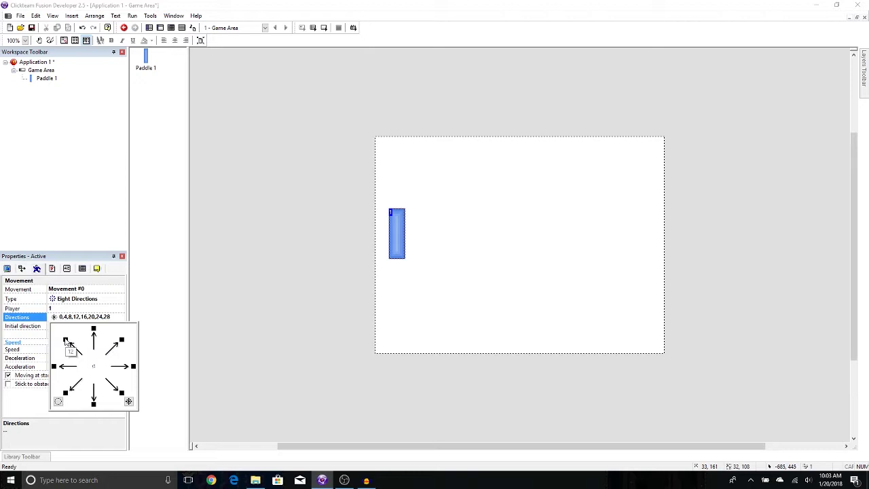
left_click(66, 340)
left_click(54, 366)
left_click(65, 392)
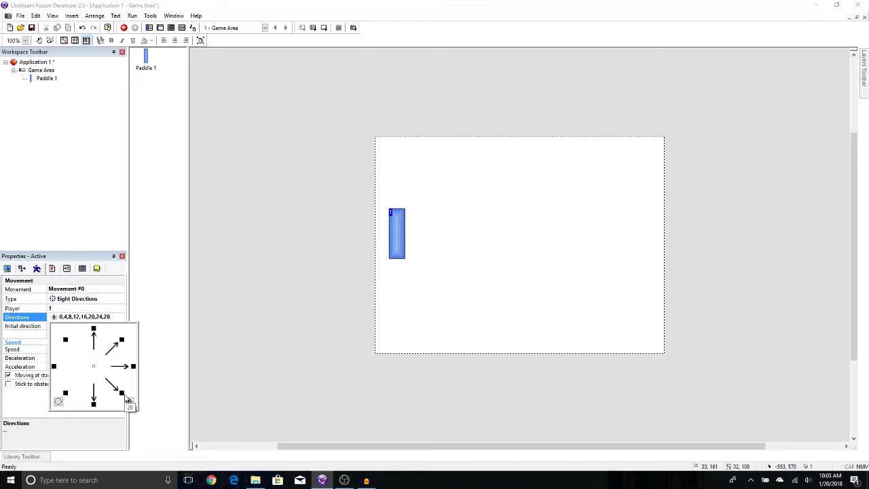
left_click(122, 392)
left_click(133, 366)
left_click(121, 340)
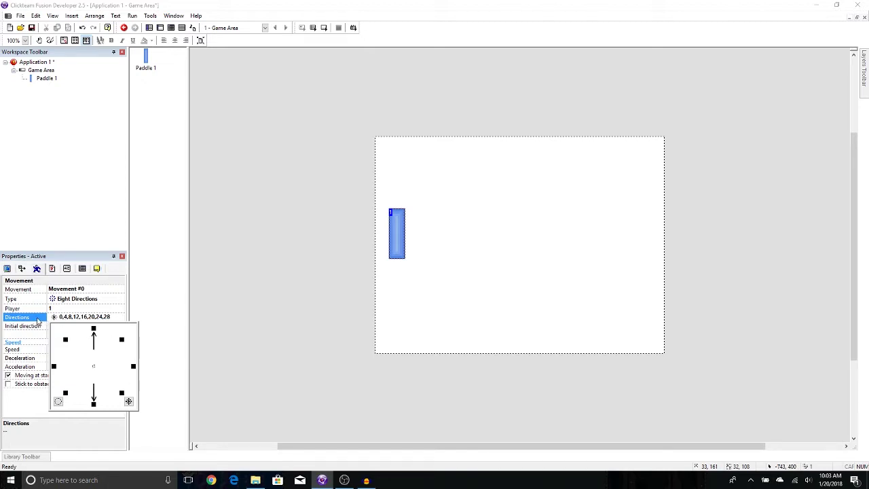
left_click(37, 321)
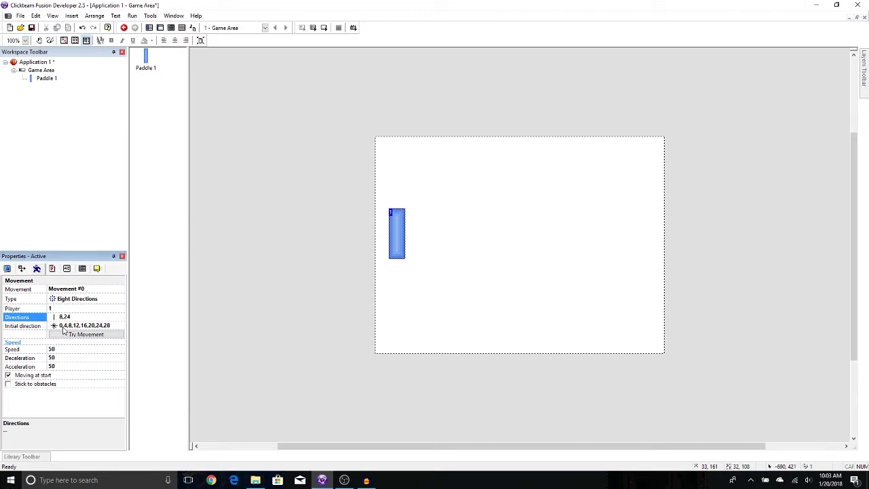
Step: Reset Paddle 1's initial direction and set it to down and up (8,24)
left_click(62, 327)
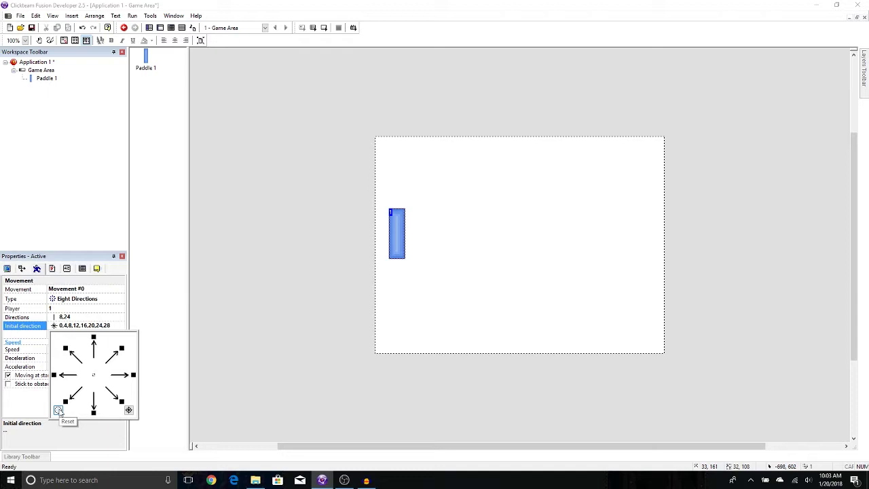
left_click(58, 410)
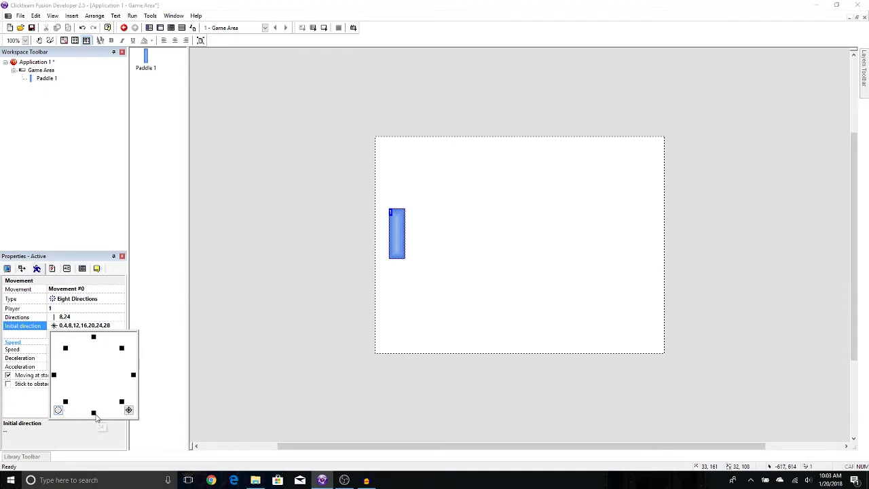
left_click(94, 412)
left_click(94, 336)
left_click(23, 328)
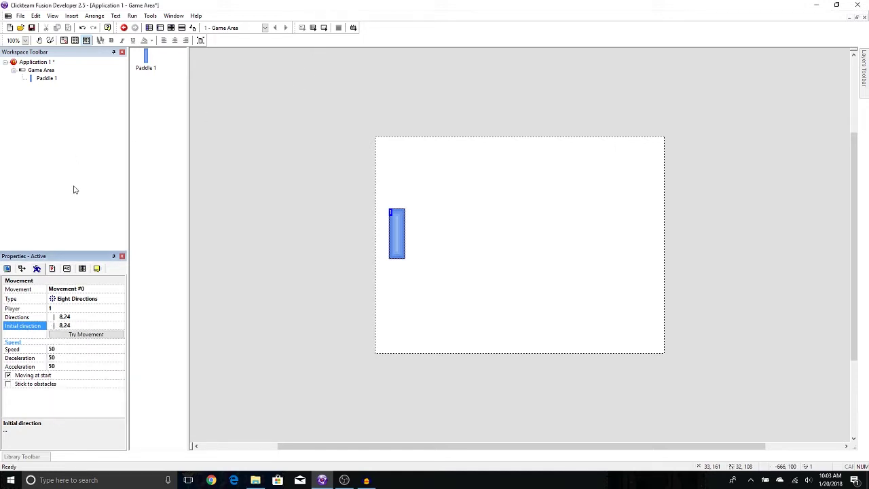
left_click(134, 15)
left_click(134, 16)
left_click(150, 15)
mouse_move(133, 18)
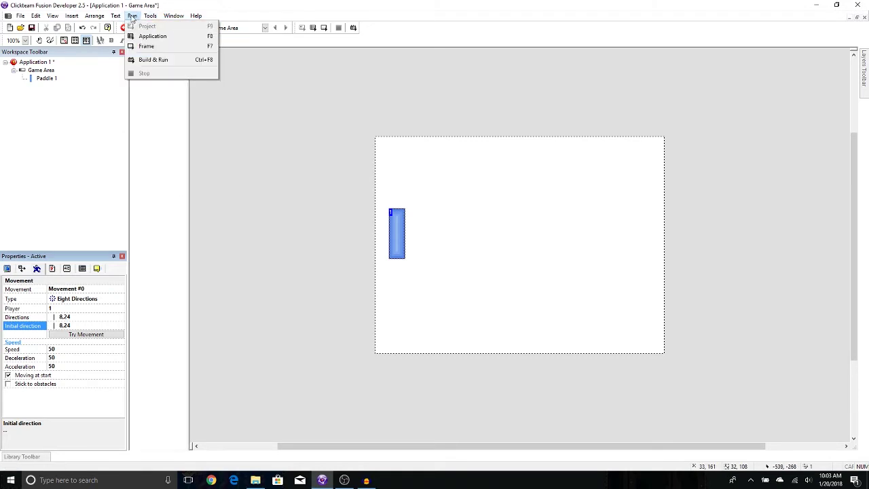
left_click(144, 46)
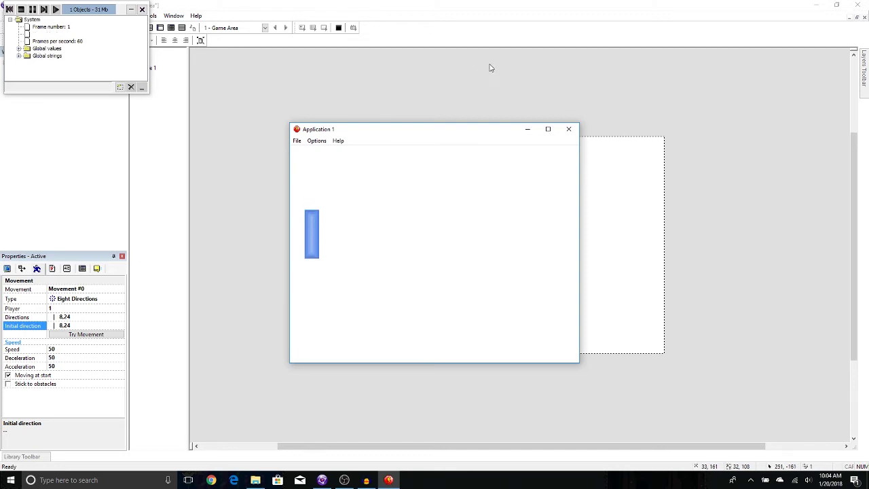
left_click(568, 128)
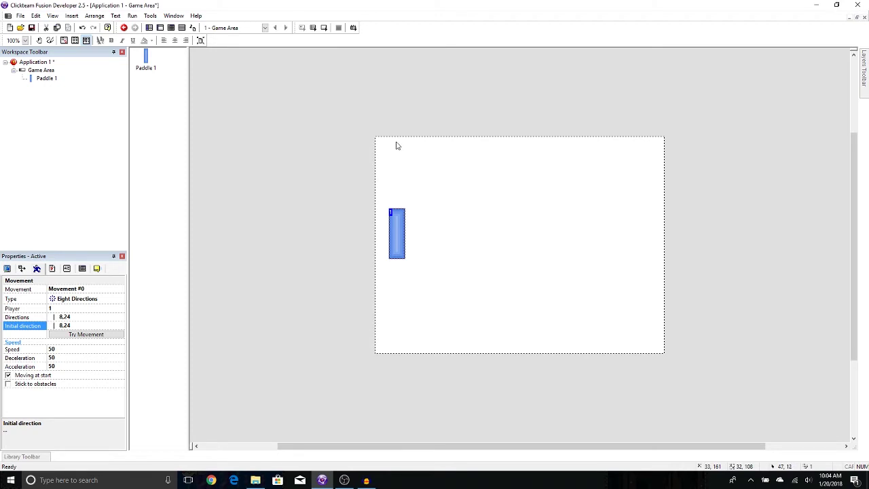
Step: Save the Pong project as 'Tutorial - Pong' in the Tutorial Series folder
left_click(22, 16)
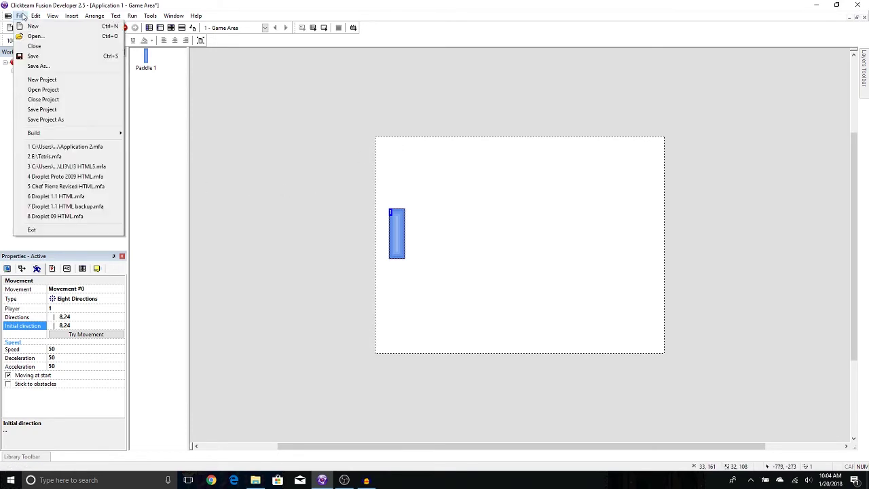
left_click(39, 58)
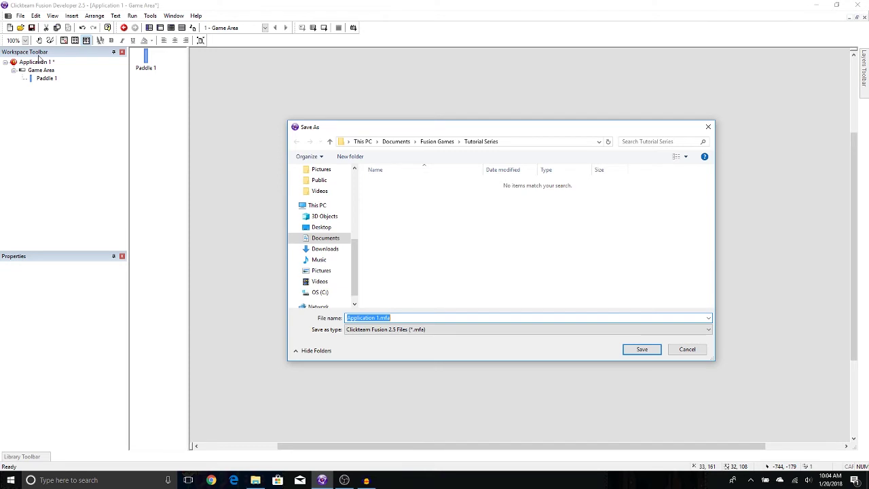
type("Tutorial - Pong")
left_click(641, 349)
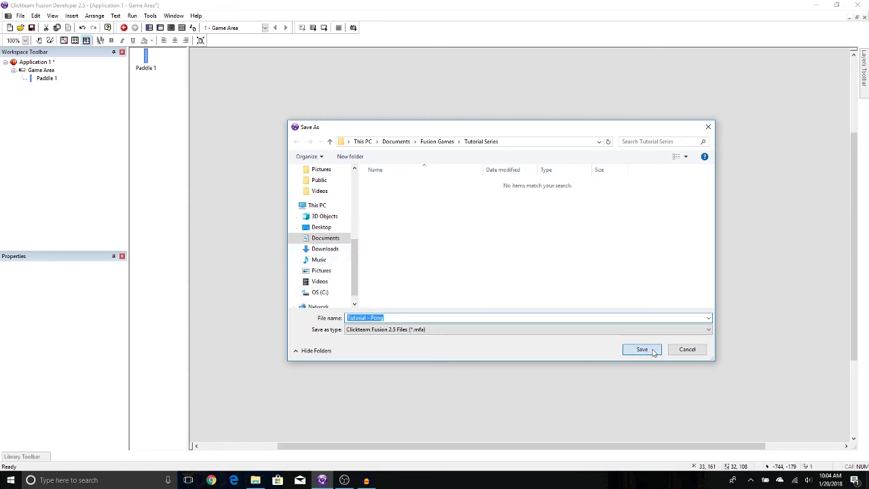